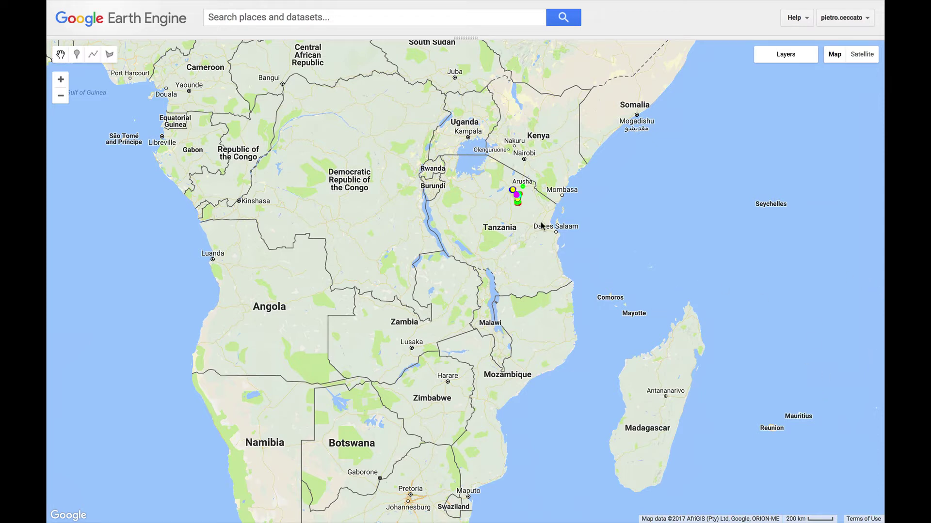
- Zoom and center the map on the red sampling points east of Babati, then hide the Sampling Points Location layer
scroll(541, 225, down, 1)
scroll(540, 224, up, 1)
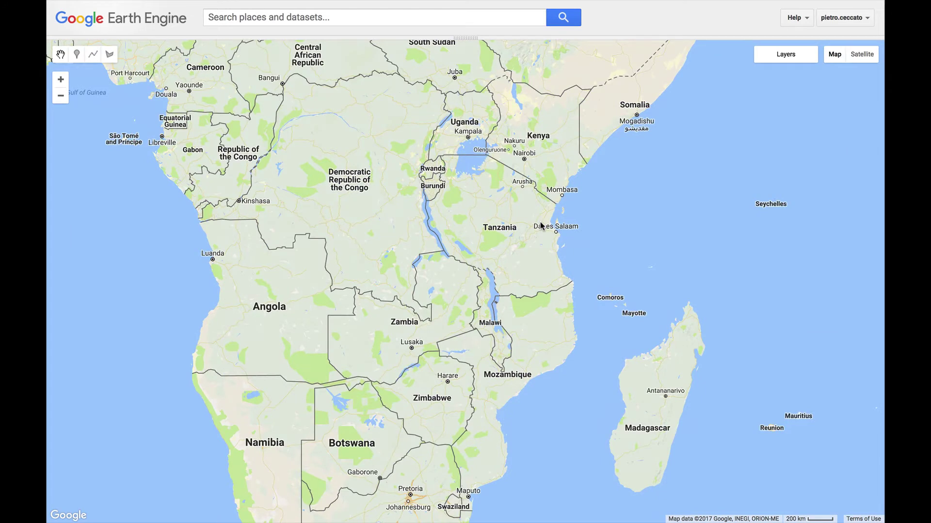
scroll(512, 206, up, 1)
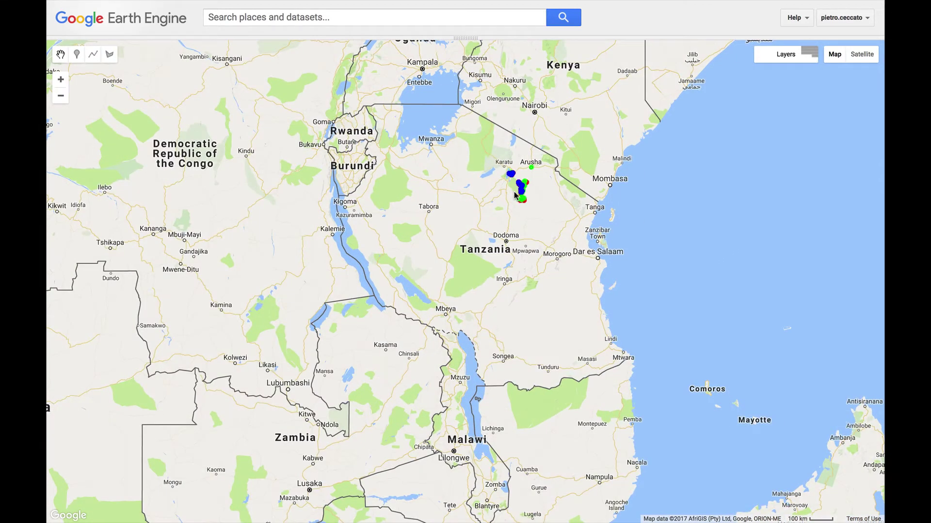
scroll(514, 191, up, 1)
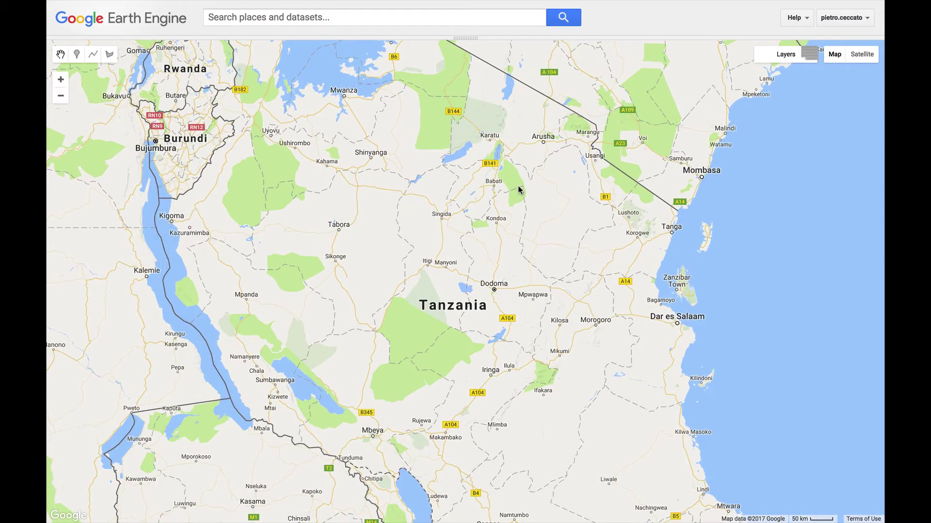
scroll(519, 189, up, 1)
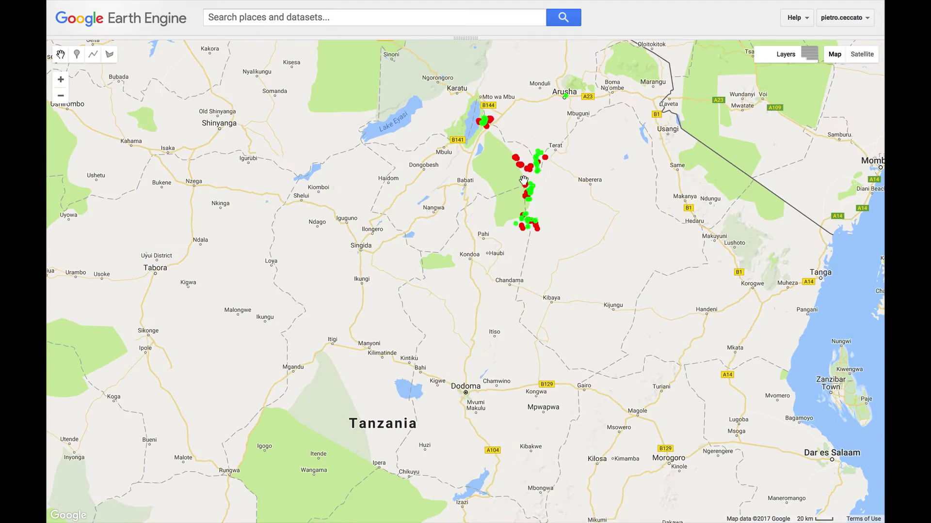
scroll(525, 180, up, 1)
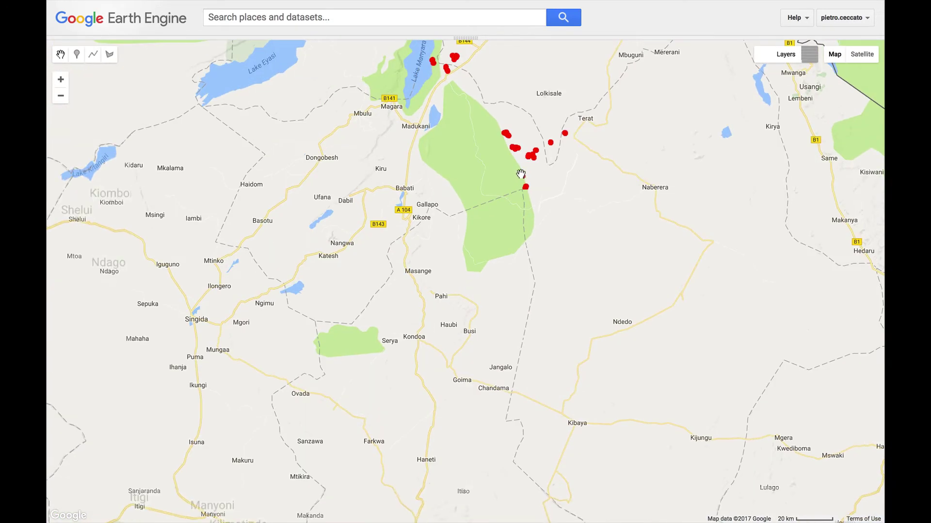
drag(542, 151, 483, 215)
scroll(483, 214, up, 1)
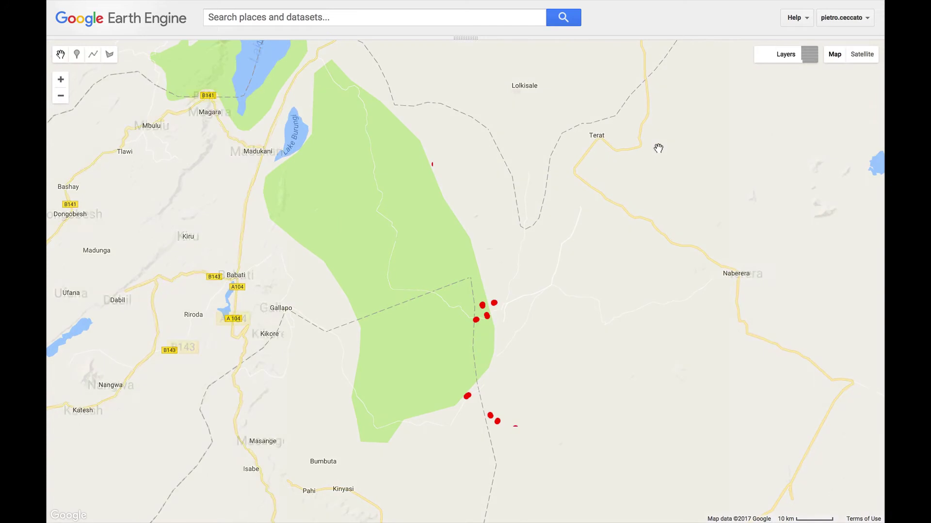
mouse_move(764, 60)
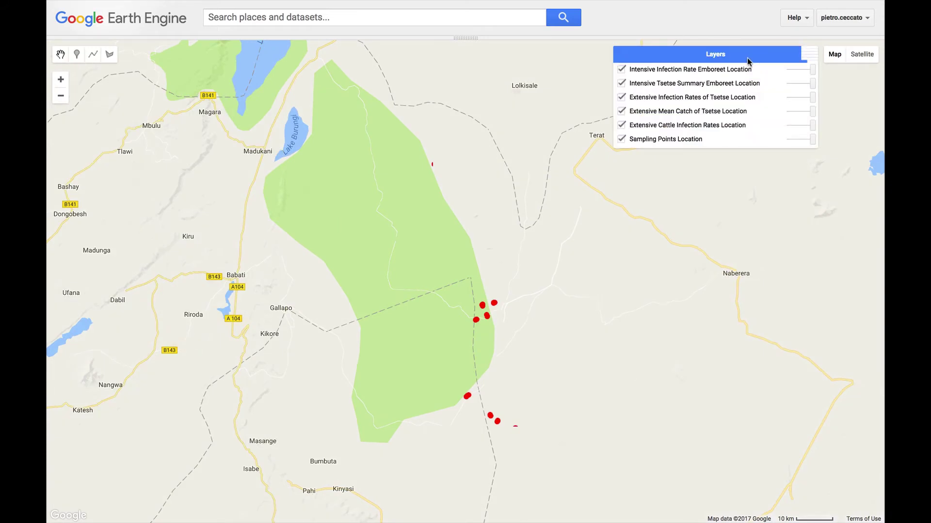
click(621, 139)
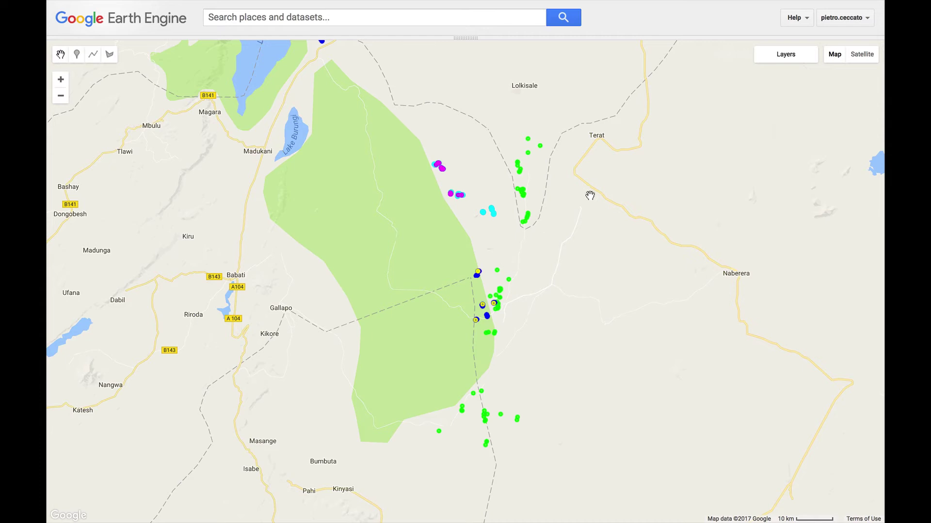
- Hide the two Intensive Emboreet and two Extensive Tsetse layers, then re-show Sampling Points Location
mouse_move(754, 60)
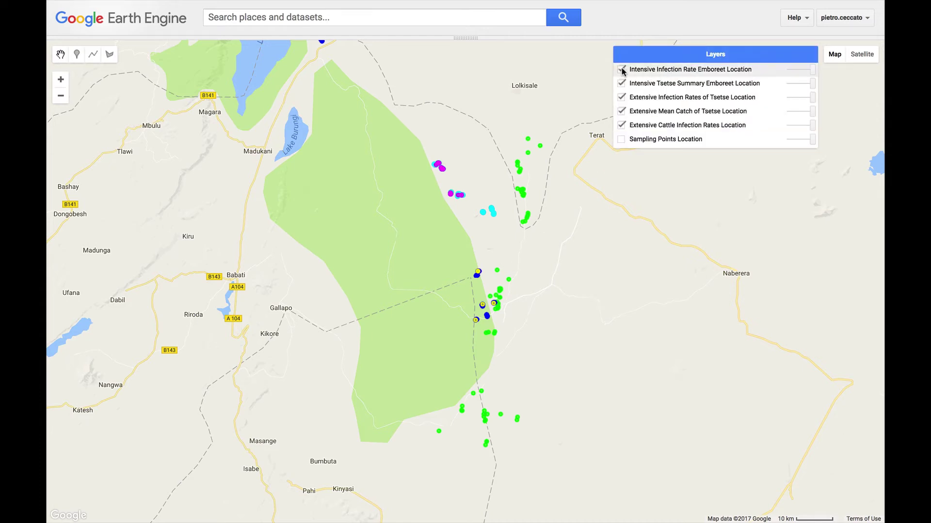
click(621, 69)
click(621, 83)
click(621, 96)
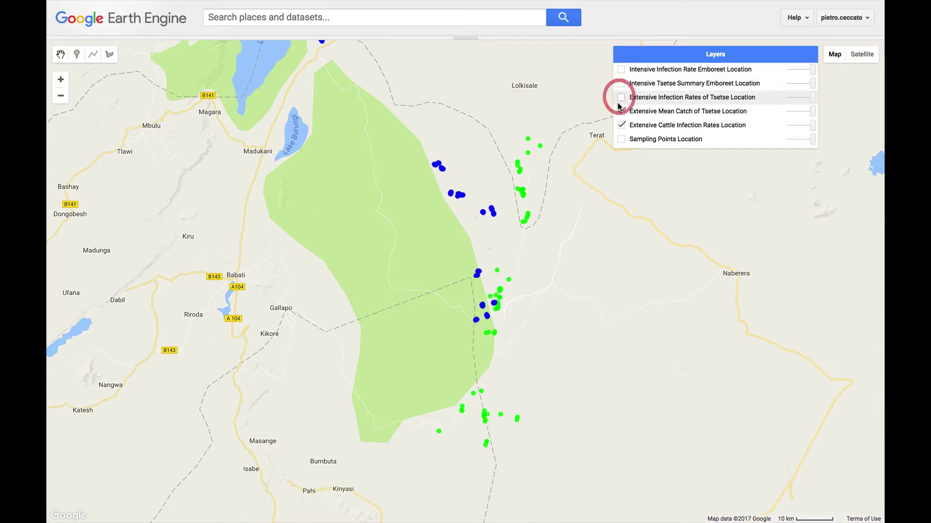
click(621, 111)
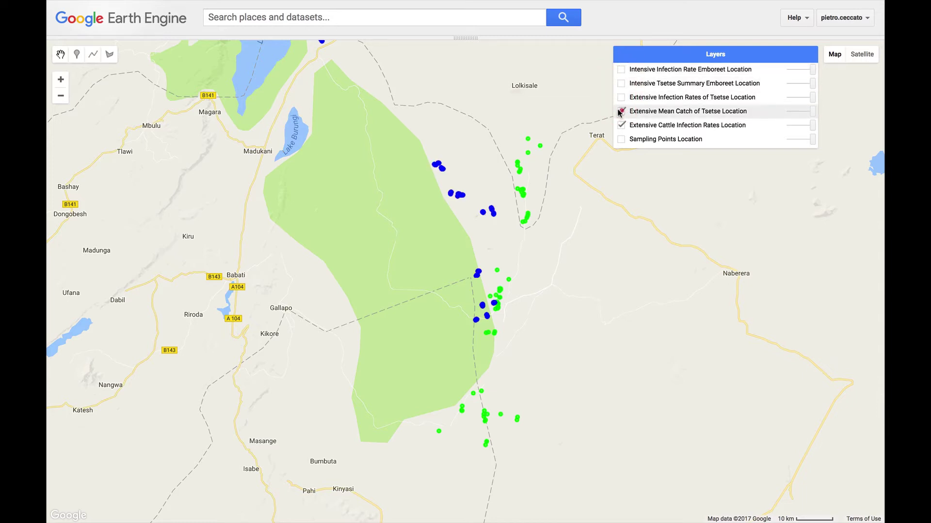
click(619, 140)
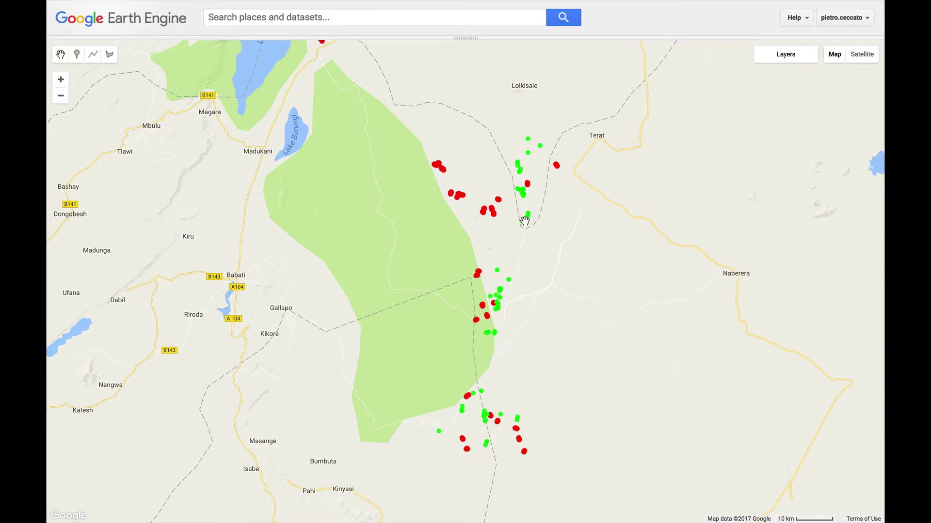
- Bring the northern dot clusters into view and switch the base map to satellite imagery
scroll(527, 219, up, 1)
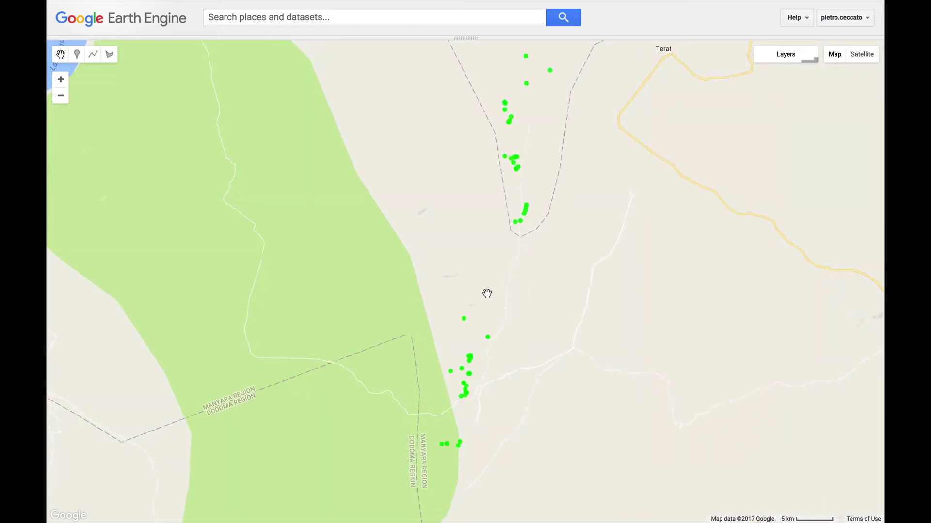
drag(453, 330, 491, 238)
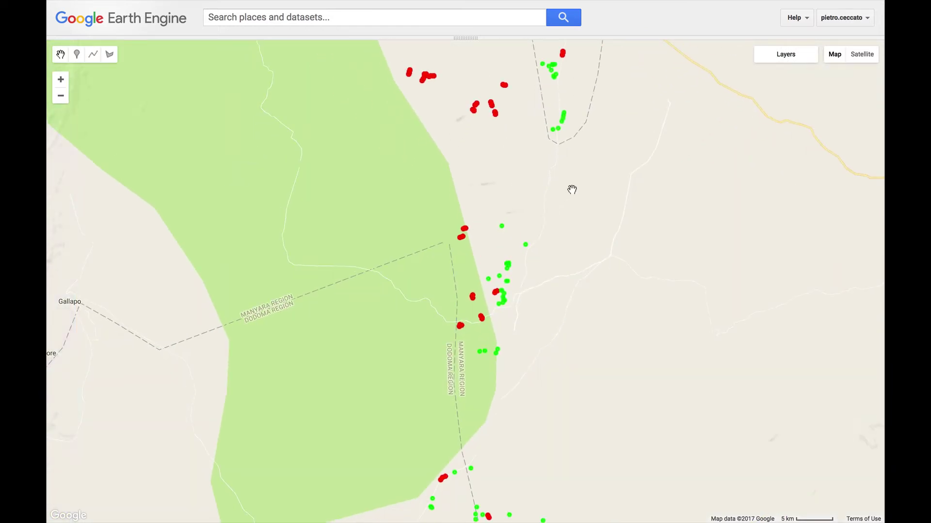
click(854, 57)
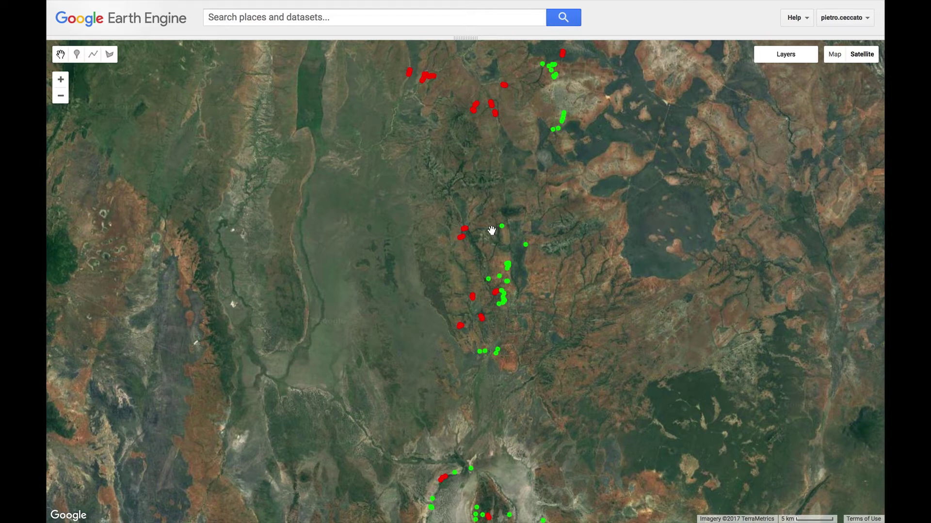
- Zoom in on the green sampling-point cluster, then zoom back out over all three clusters
scroll(491, 231, up, 1)
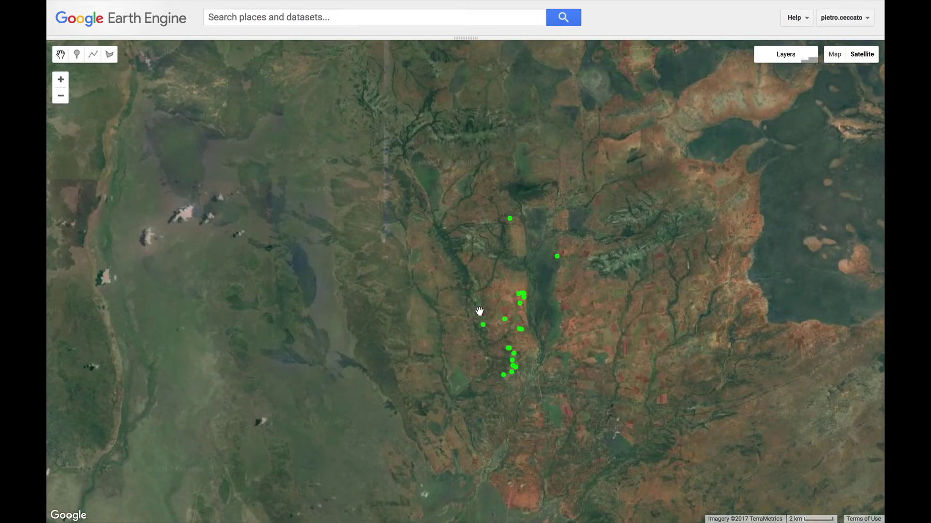
drag(478, 312, 526, 181)
scroll(486, 261, up, 1)
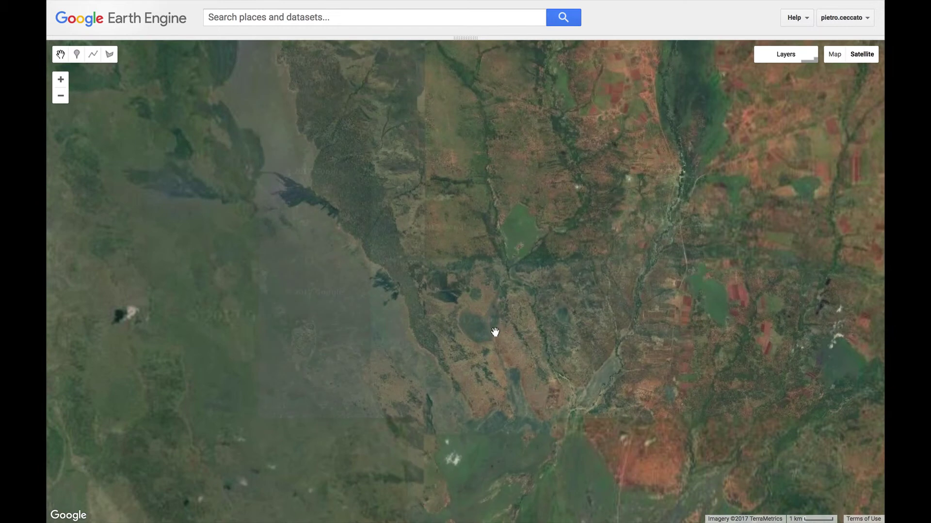
drag(499, 279, 502, 245)
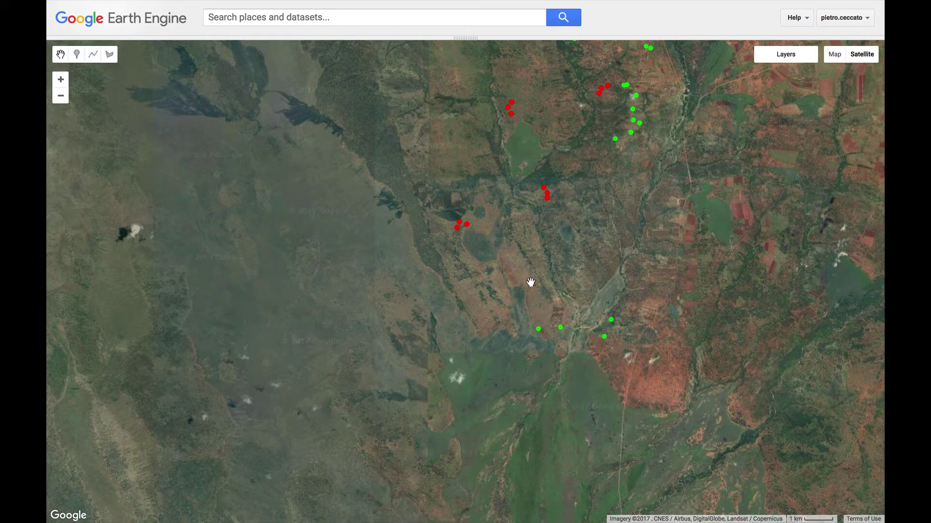
double_click(528, 196)
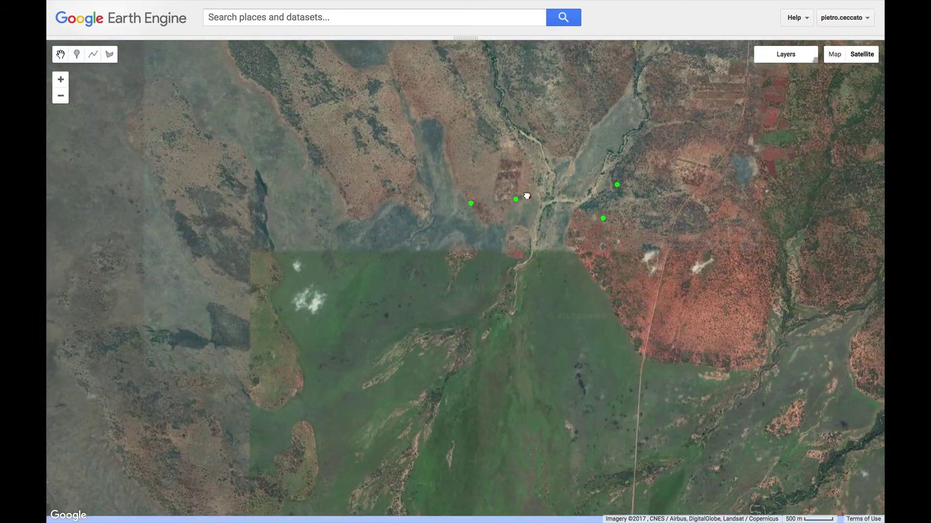
scroll(579, 206, up, 1)
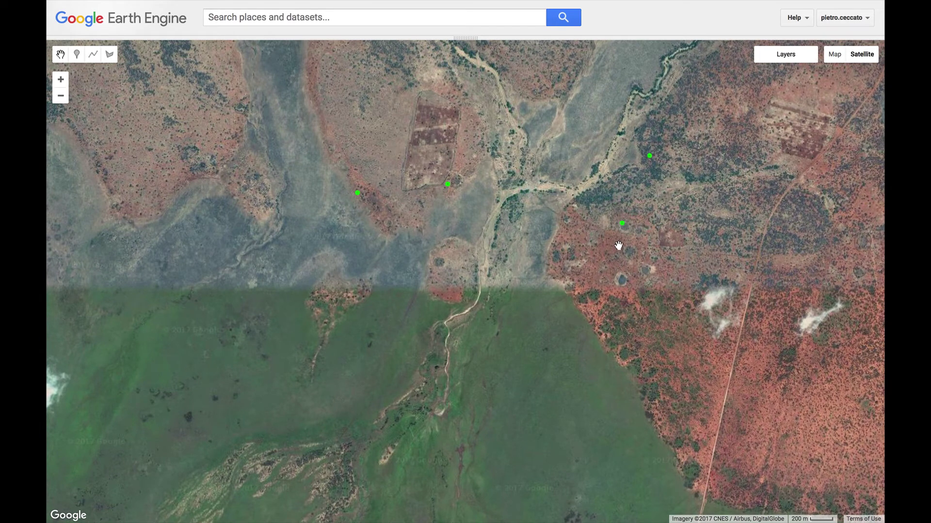
scroll(621, 243, up, 2)
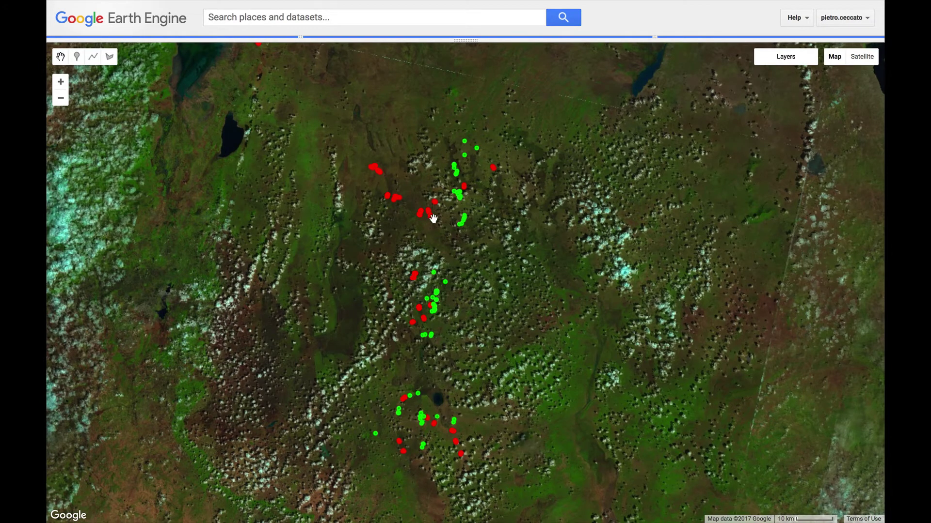
scroll(433, 218, up, 2)
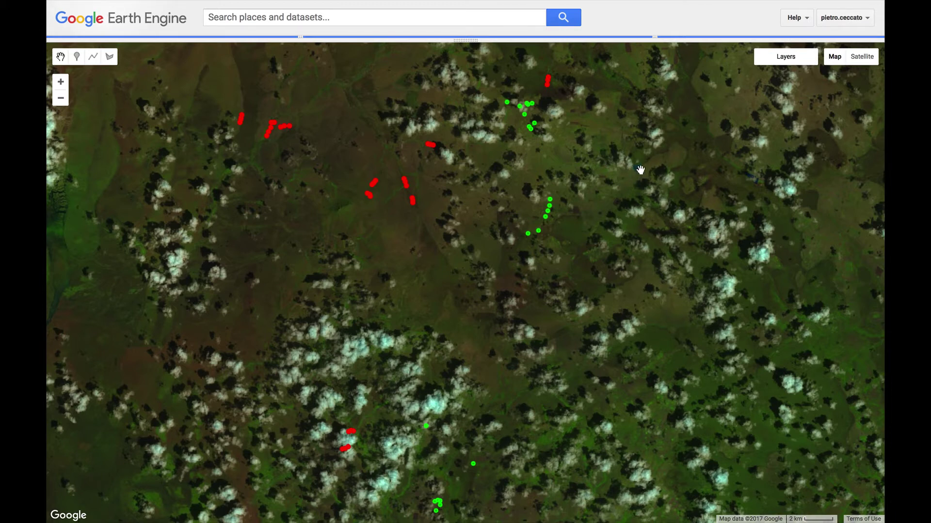
- Zoom closer to the sampling points and bring up the Water Bodies script's small water-body layer
mouse_move(754, 56)
scroll(642, 175, up, 1)
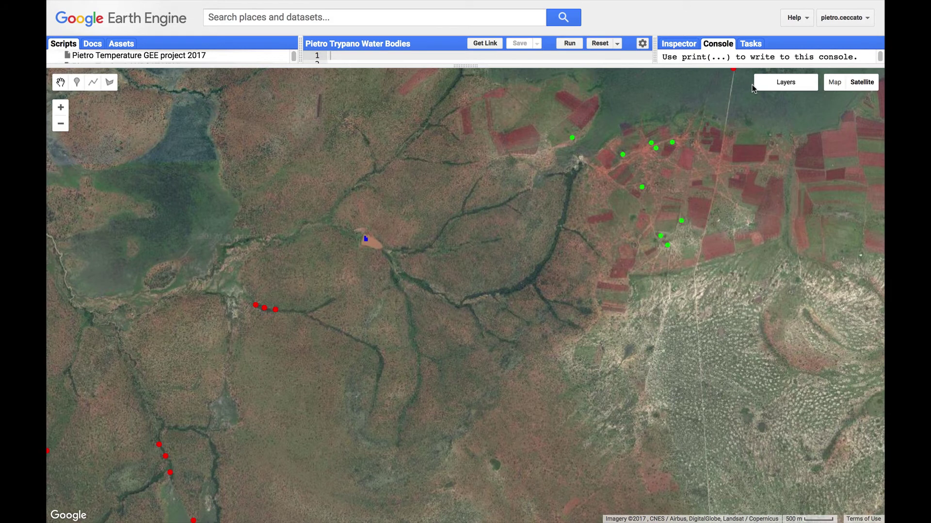
mouse_move(754, 89)
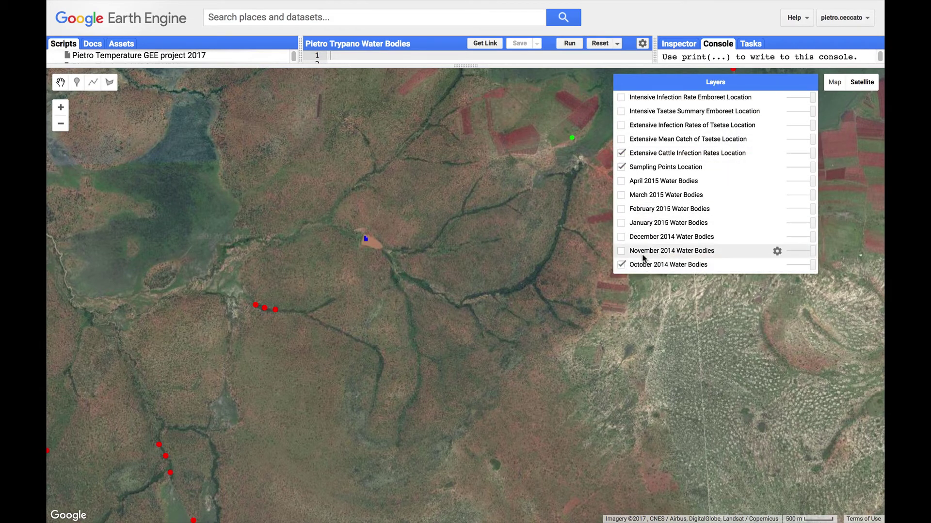
- Turn on the November 2014 through April 2015 Water Bodies layers and pop out the precipitation chart
click(621, 251)
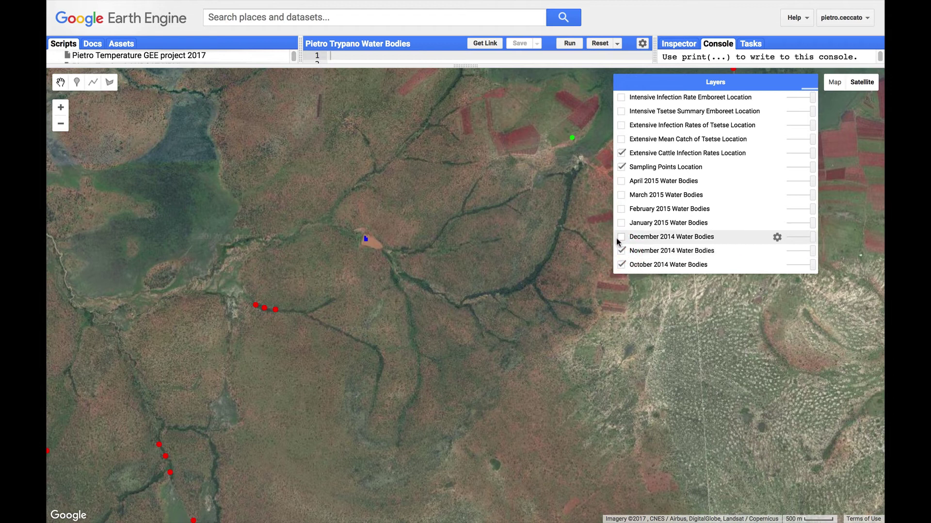
click(620, 238)
click(620, 224)
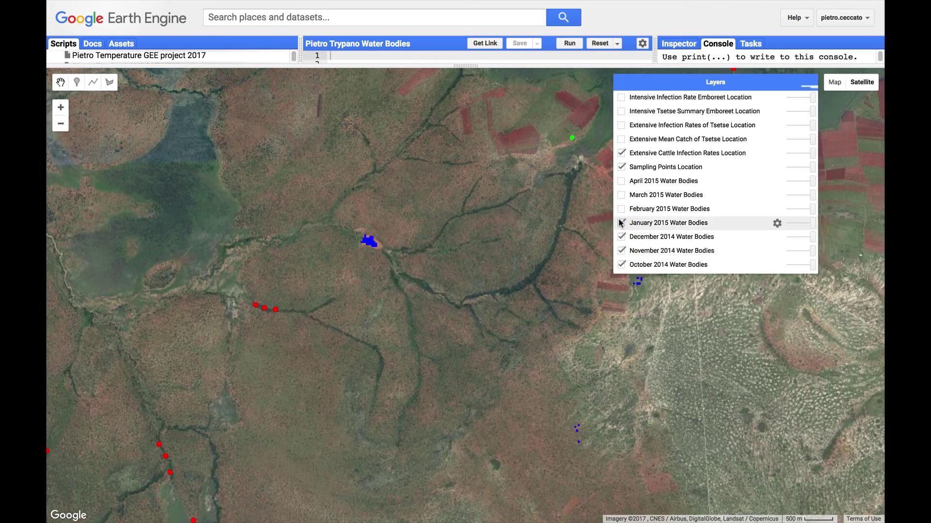
click(619, 210)
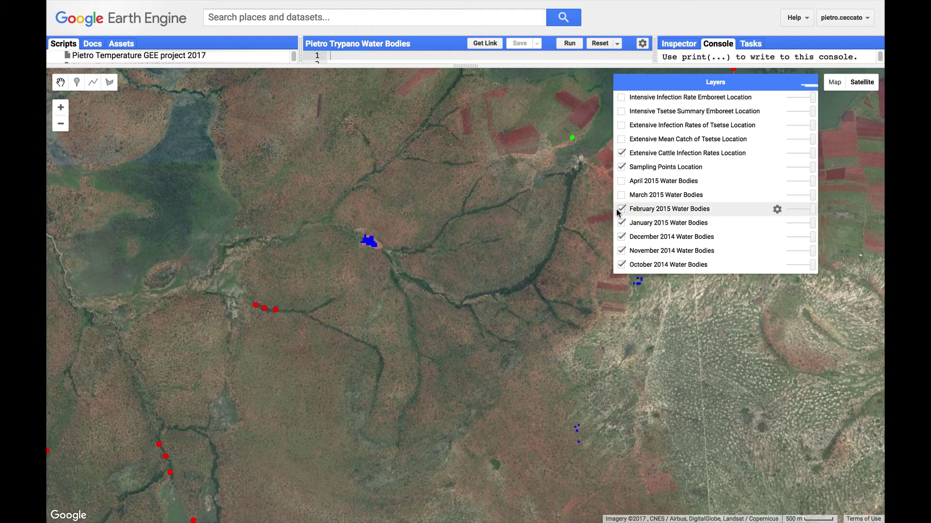
click(620, 196)
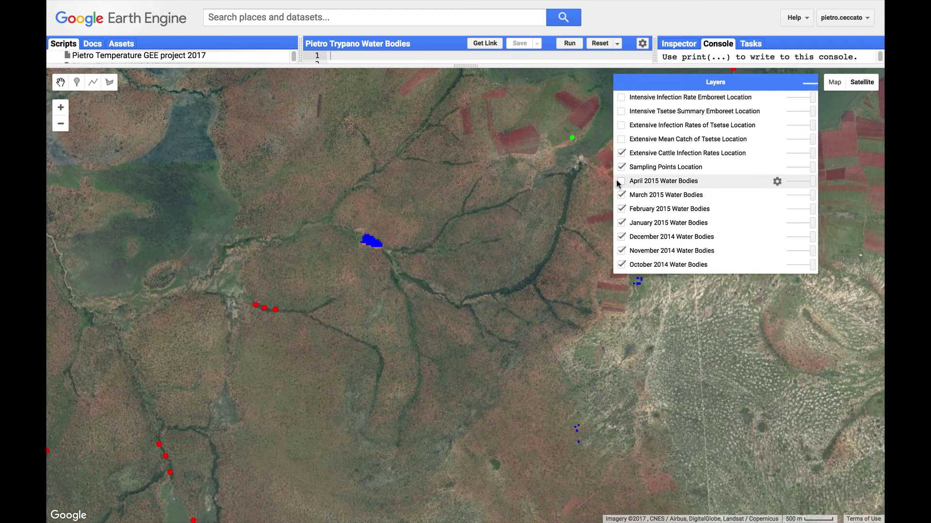
click(619, 181)
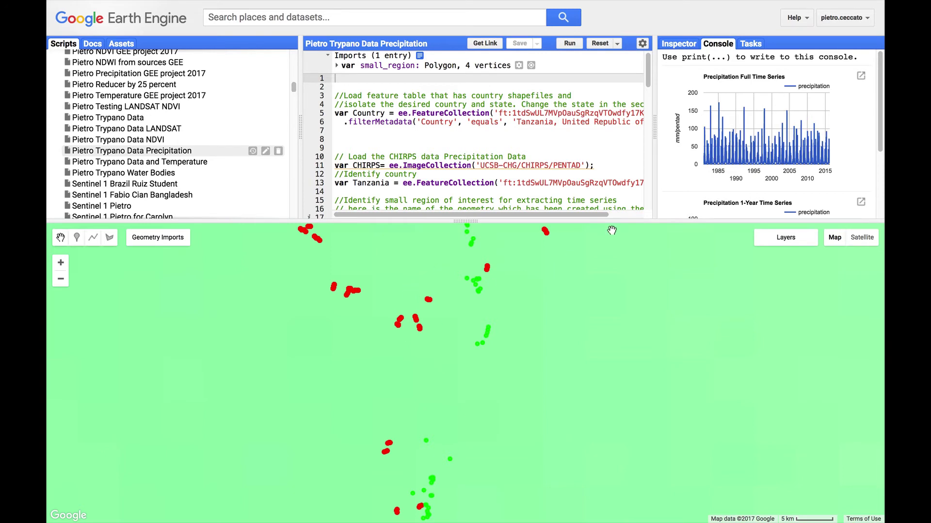
click(860, 76)
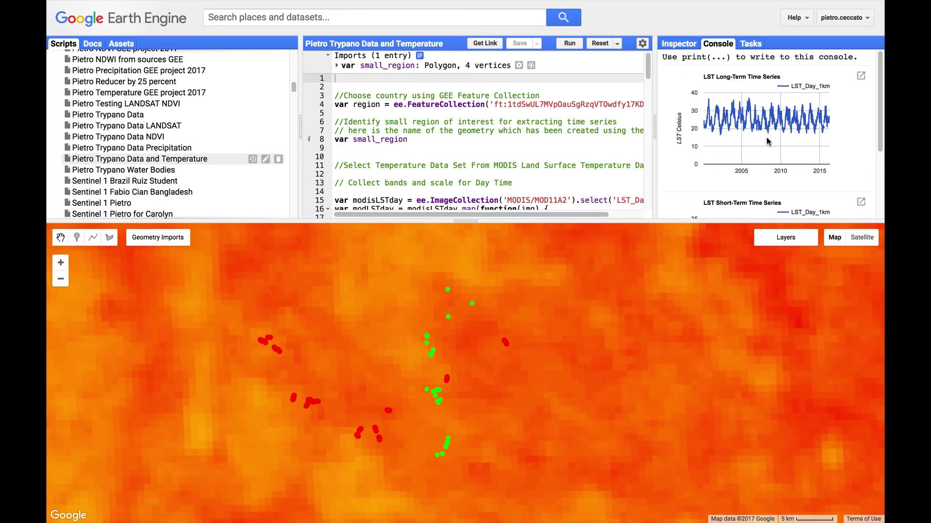
- Pop out the LST Long-Term Time Series chart as a full page
click(861, 76)
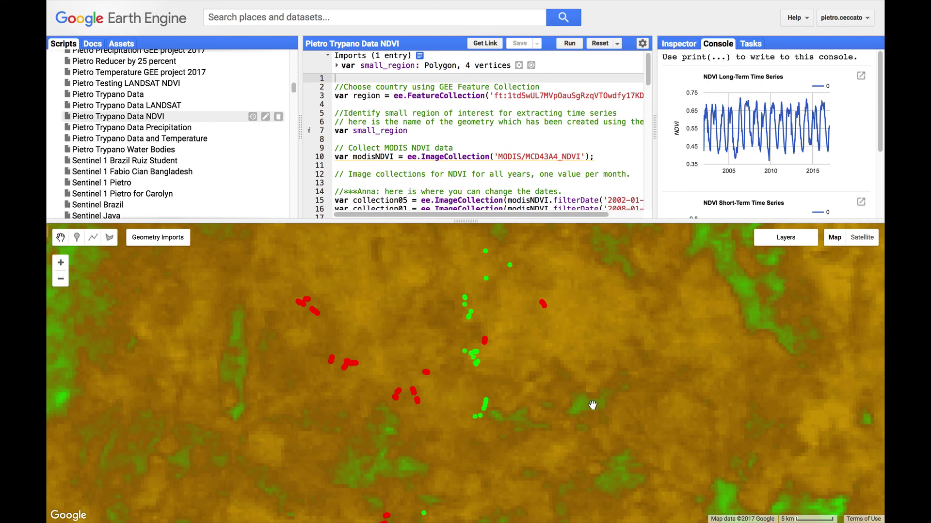
mouse_move(755, 245)
click(859, 77)
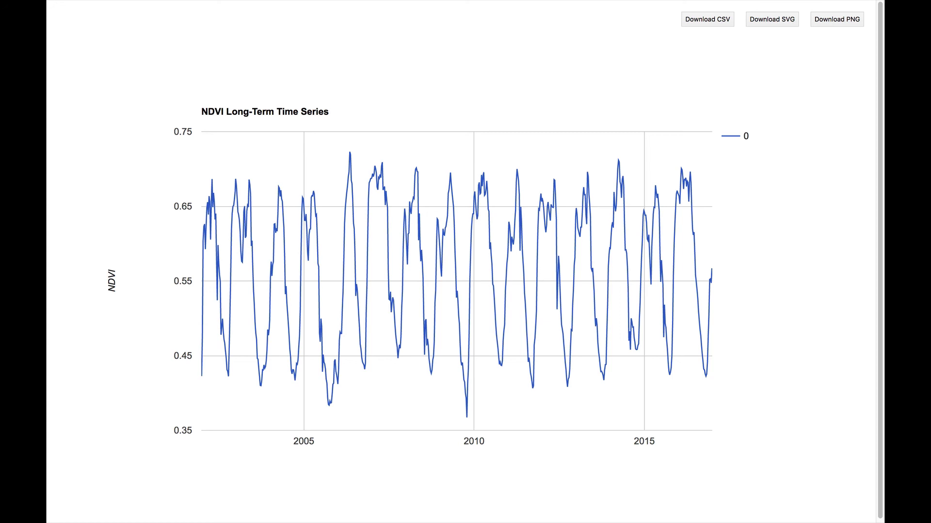
click(732, 26)
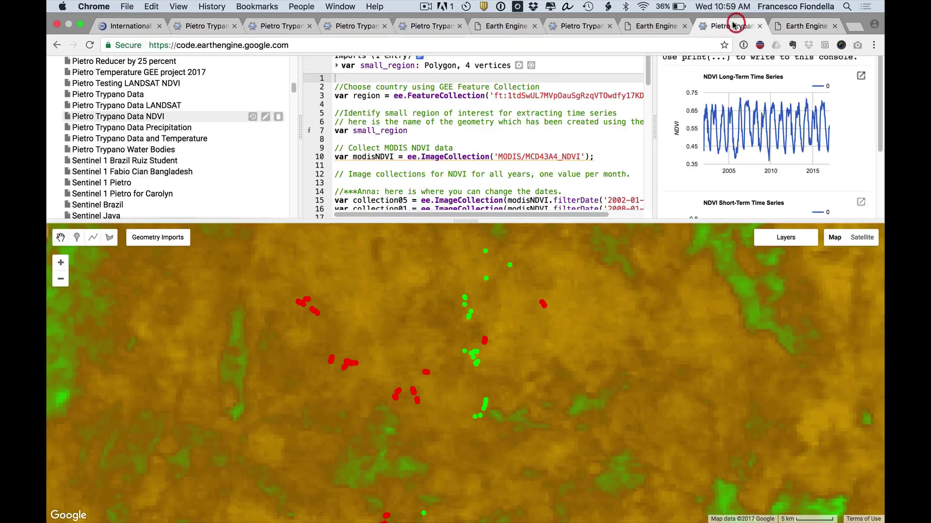